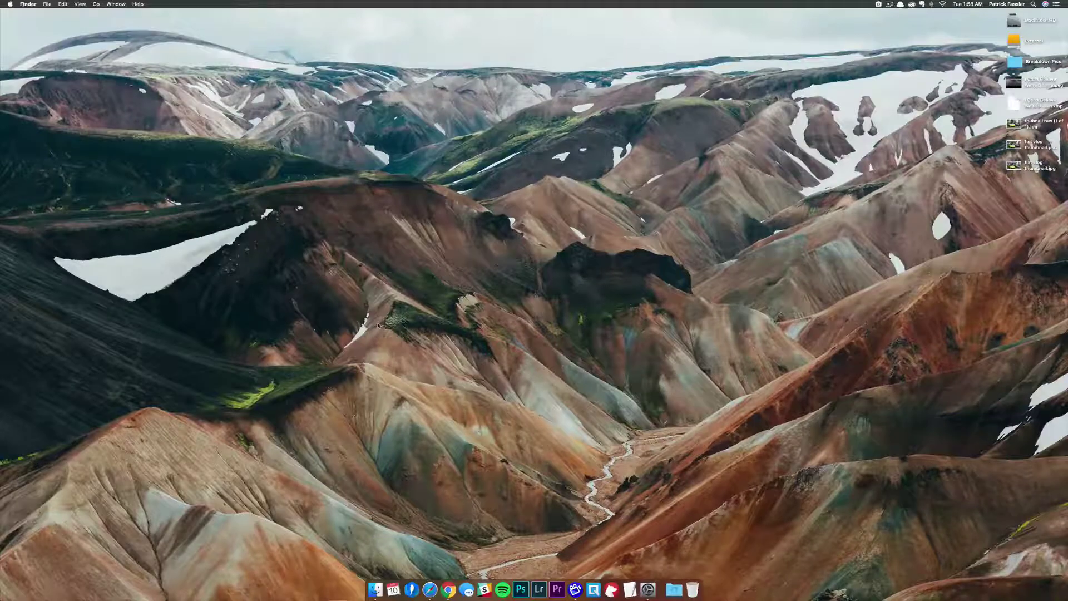
# - Look through the current desktop picture settings, then close them
pyautogui.click(647, 589)
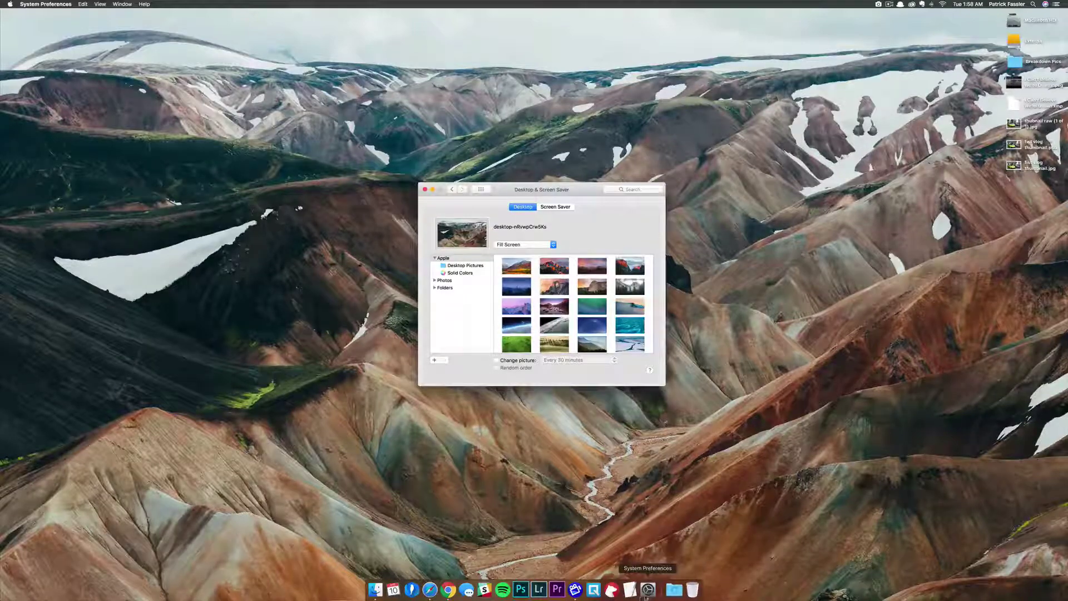
pyautogui.scroll(-10, 586, 291)
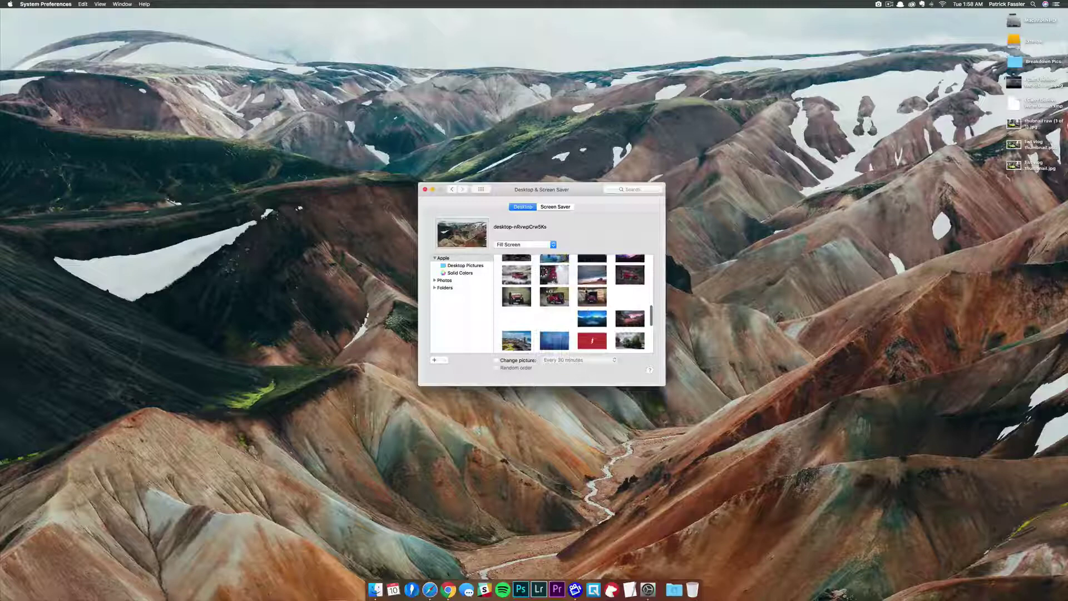
pyautogui.scroll(-1, 573, 303)
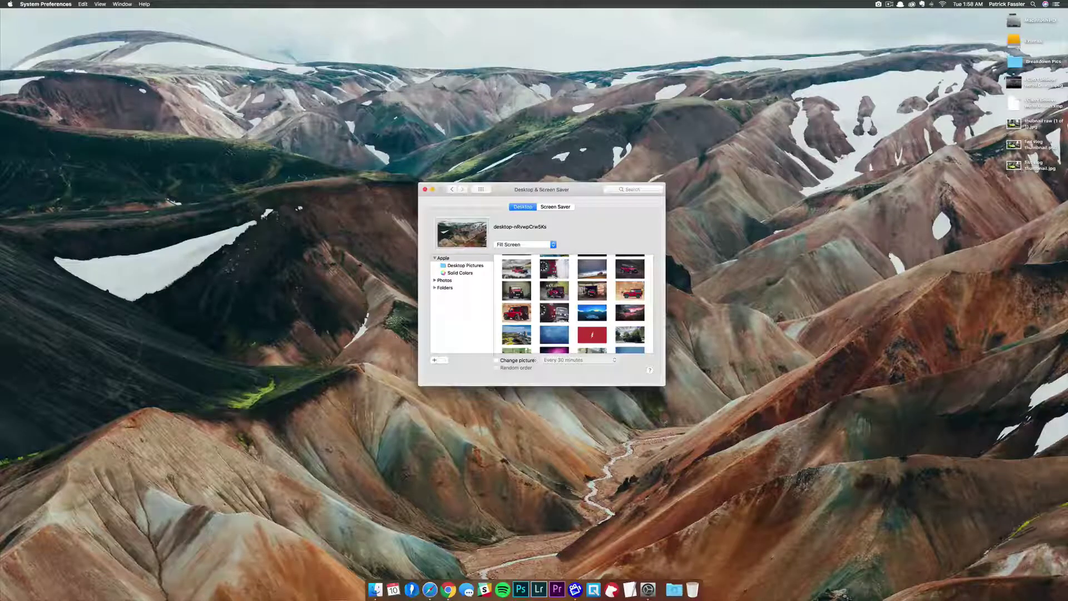
pyautogui.scroll(-2, 581, 293)
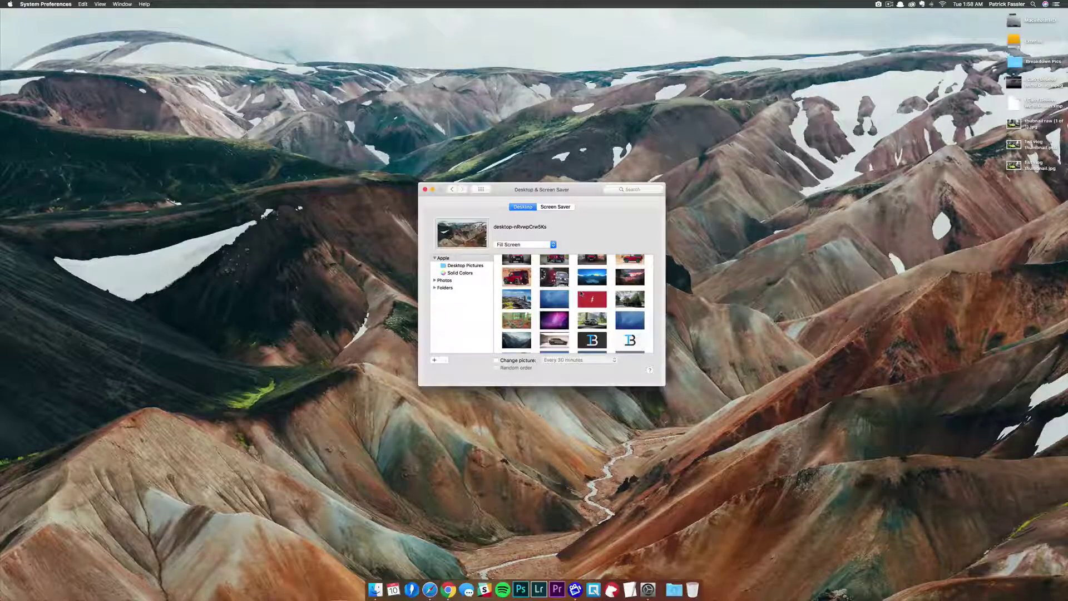
pyautogui.scroll(-3, 578, 296)
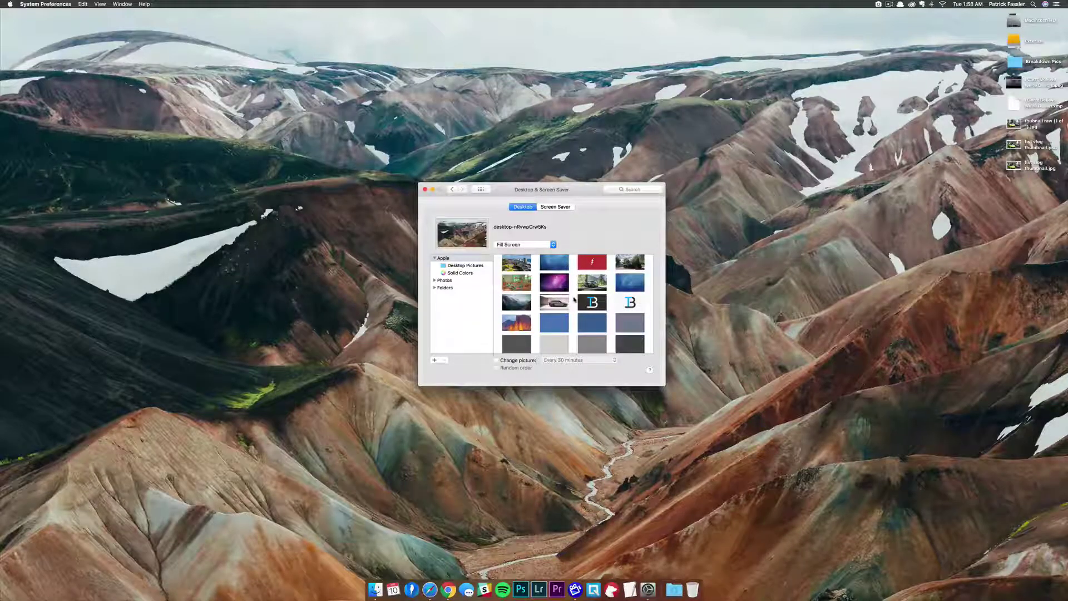
pyautogui.scroll(3, 573, 299)
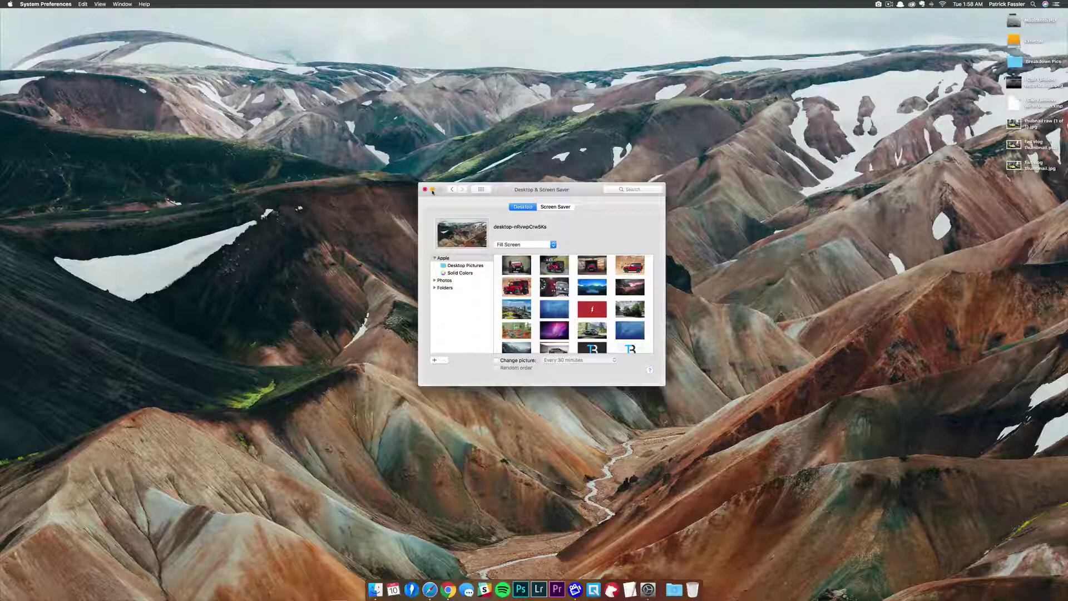
pyautogui.click(433, 190)
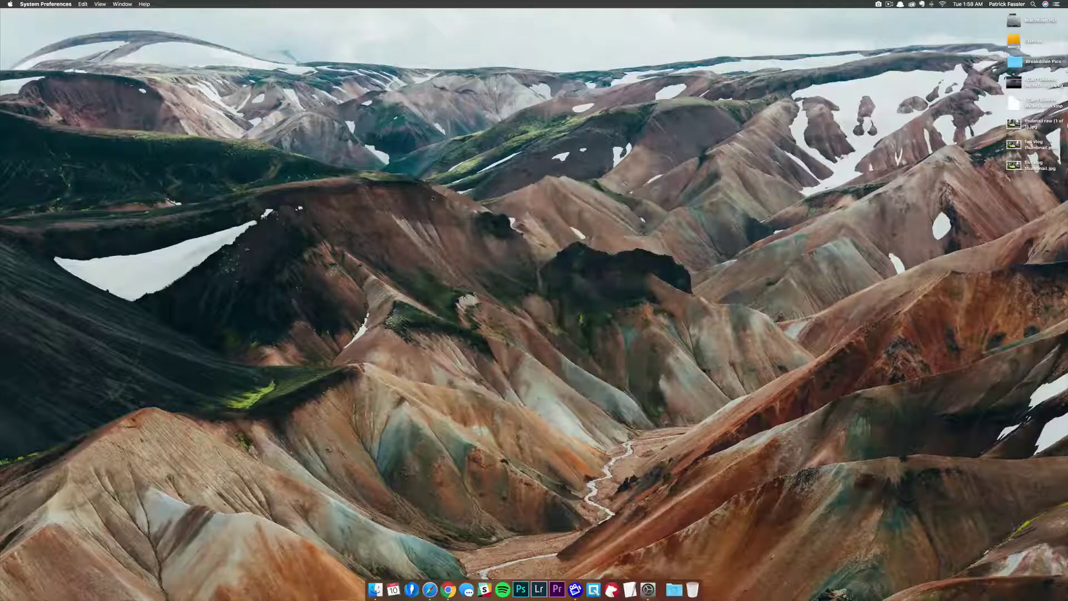
# - Browse the Unsplash page in the browser, then close the browser window
pyautogui.click(447, 590)
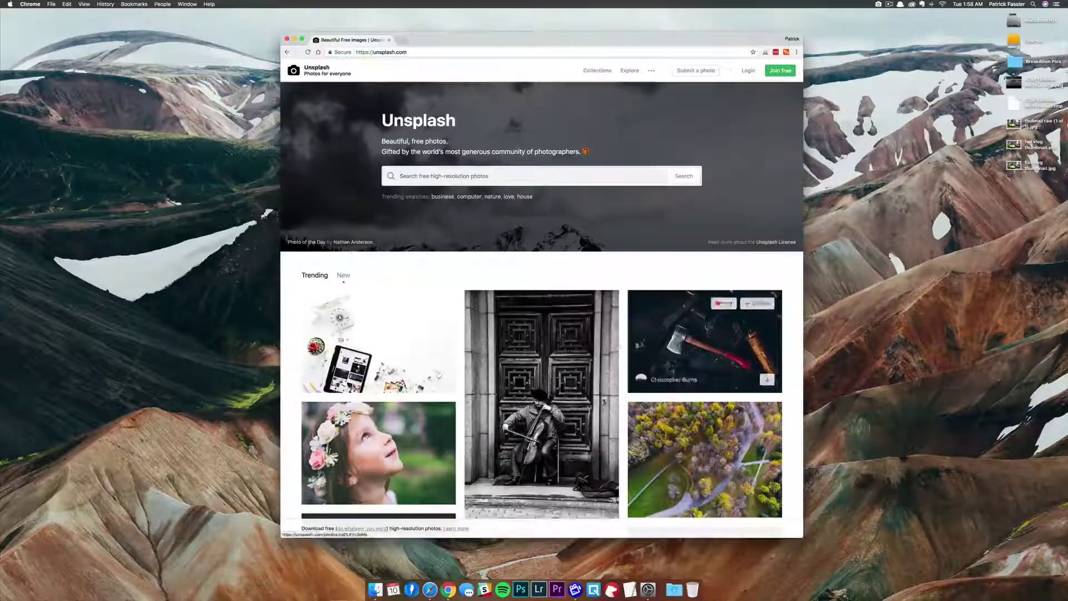
pyautogui.scroll(-3, 624, 341)
pyautogui.scroll(-1, 624, 341)
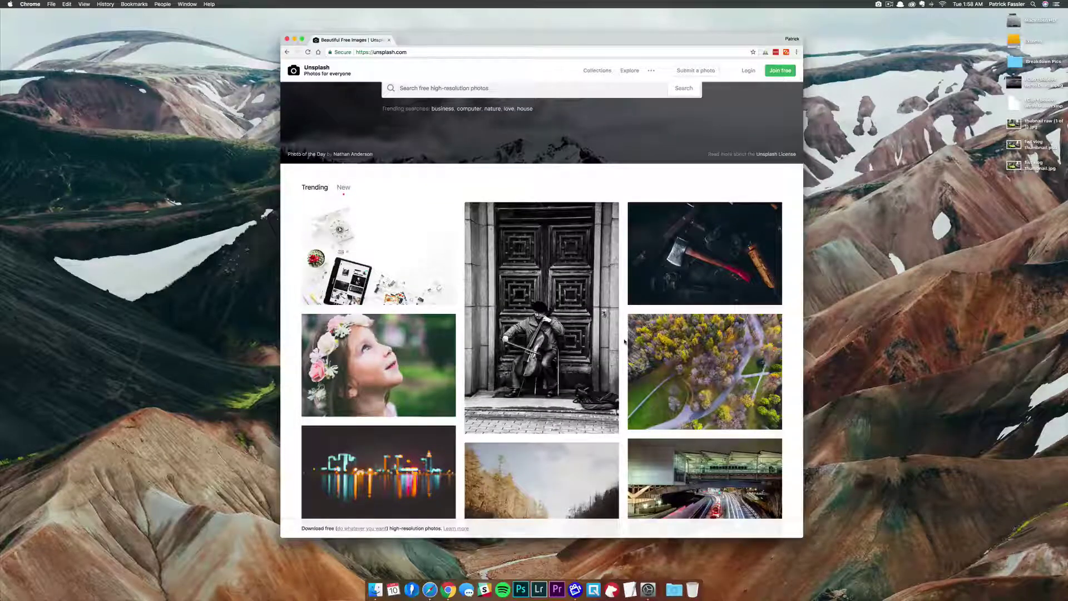
pyautogui.scroll(-5, 624, 341)
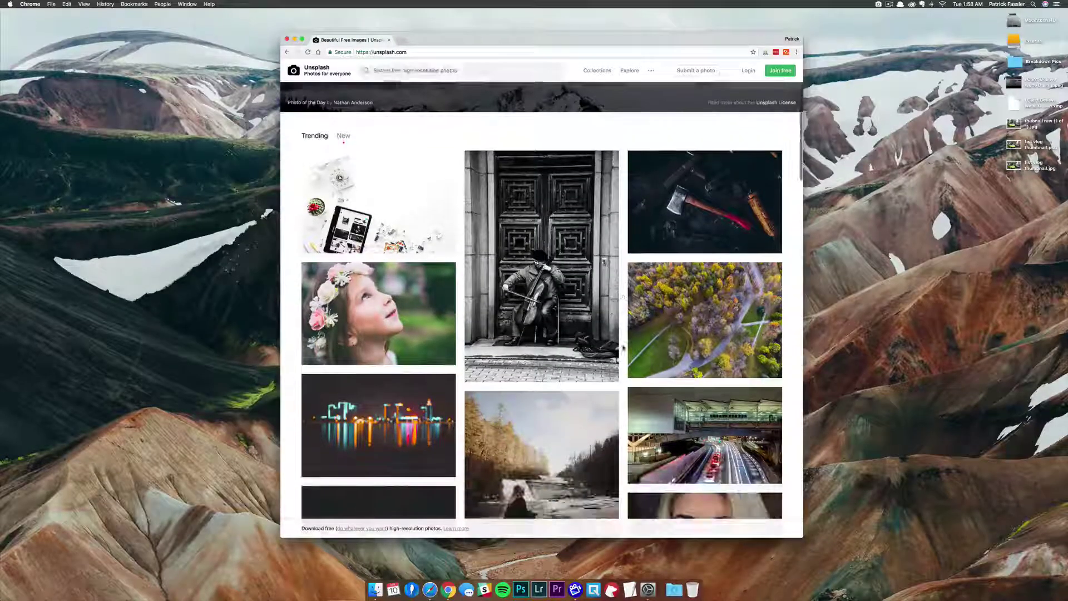
pyautogui.scroll(-2, 623, 348)
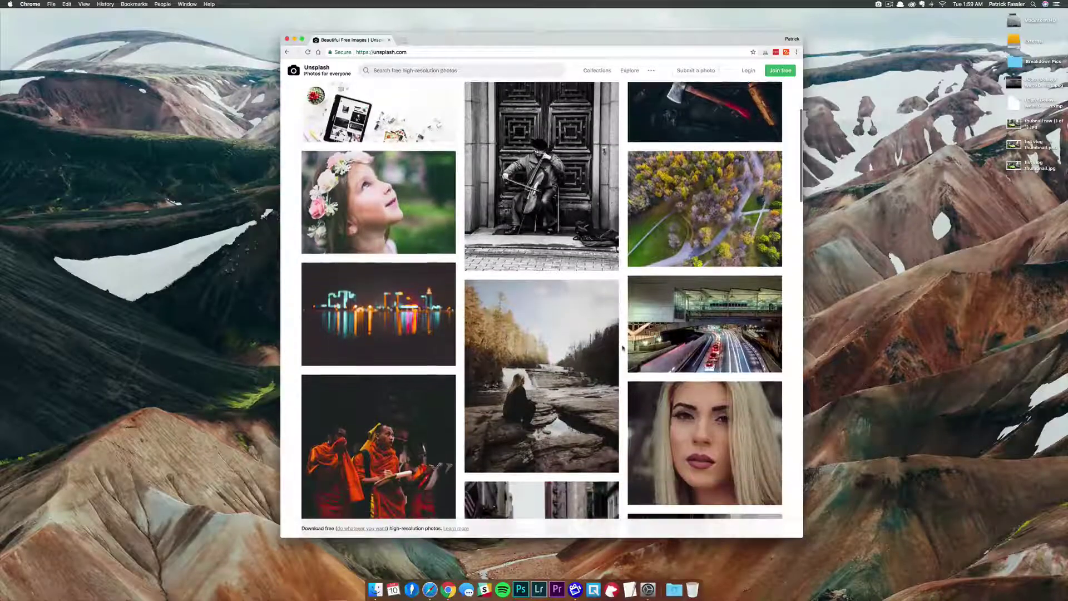
pyautogui.scroll(-2, 622, 348)
pyautogui.scroll(-2, 622, 348)
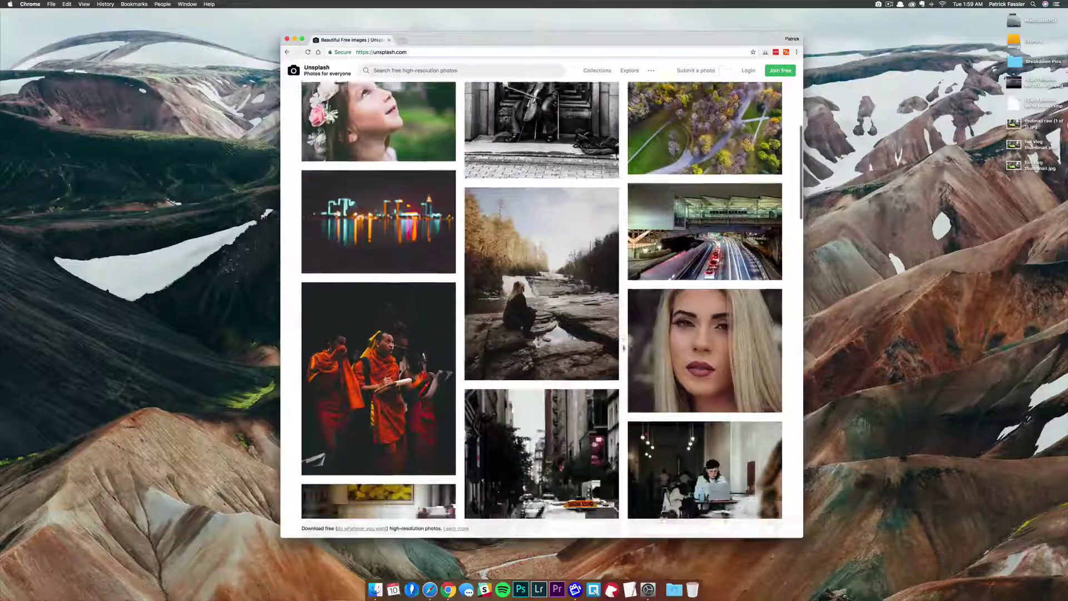
pyautogui.scroll(10, 622, 348)
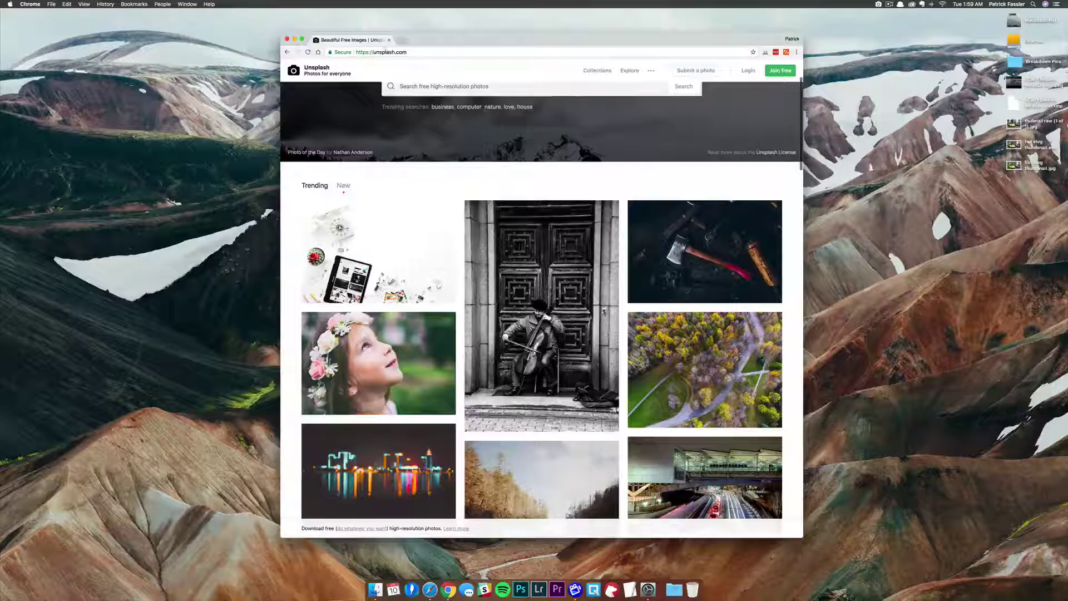
pyautogui.scroll(3, 413, 75)
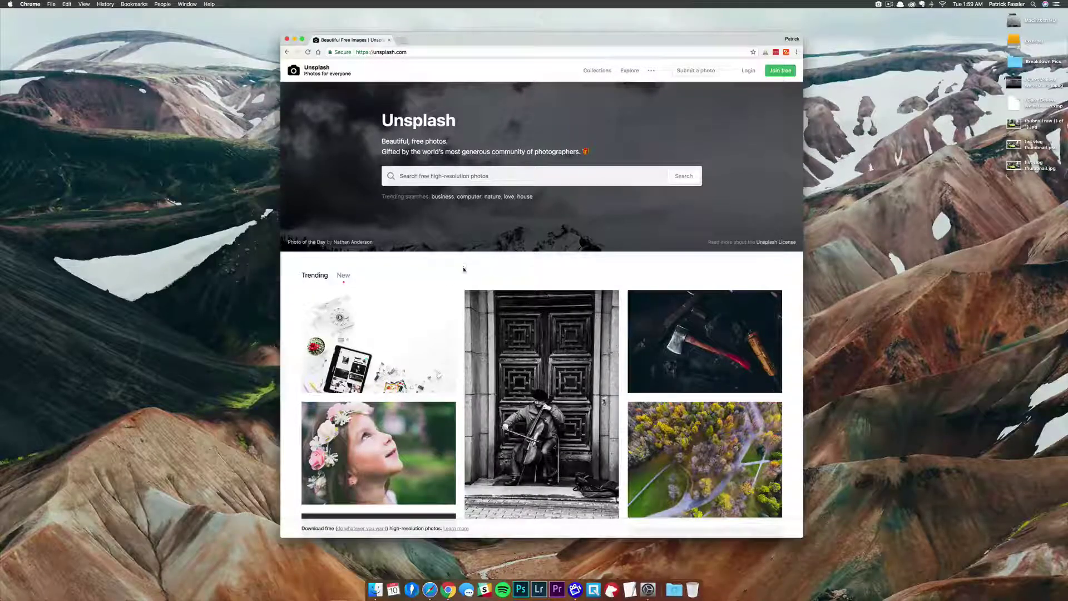
pyautogui.scroll(-5, 466, 267)
pyautogui.scroll(-8, 461, 281)
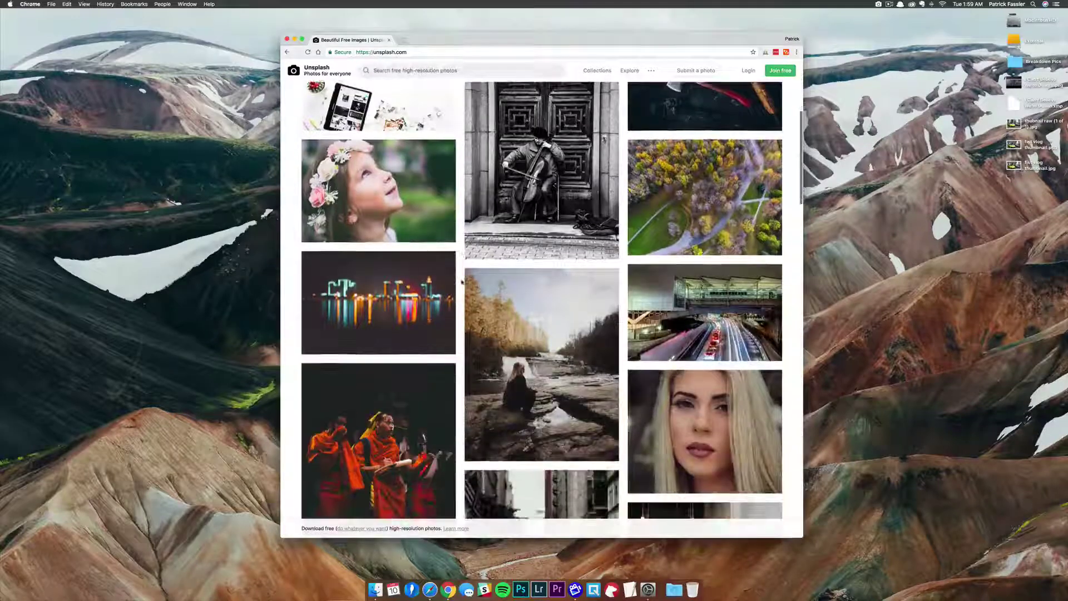
pyautogui.scroll(-3, 462, 282)
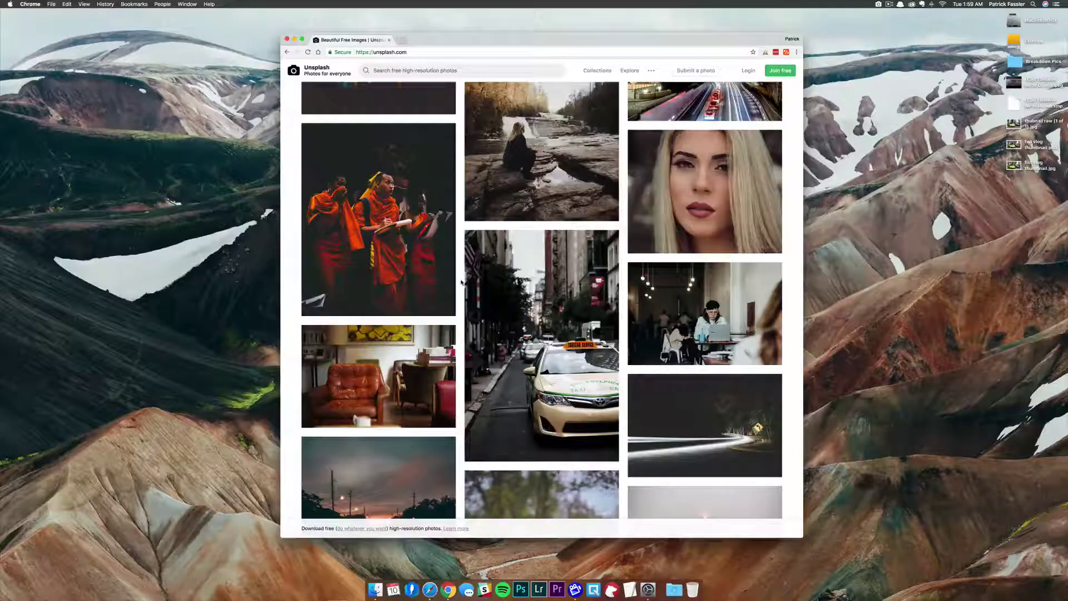
pyautogui.scroll(10, 461, 283)
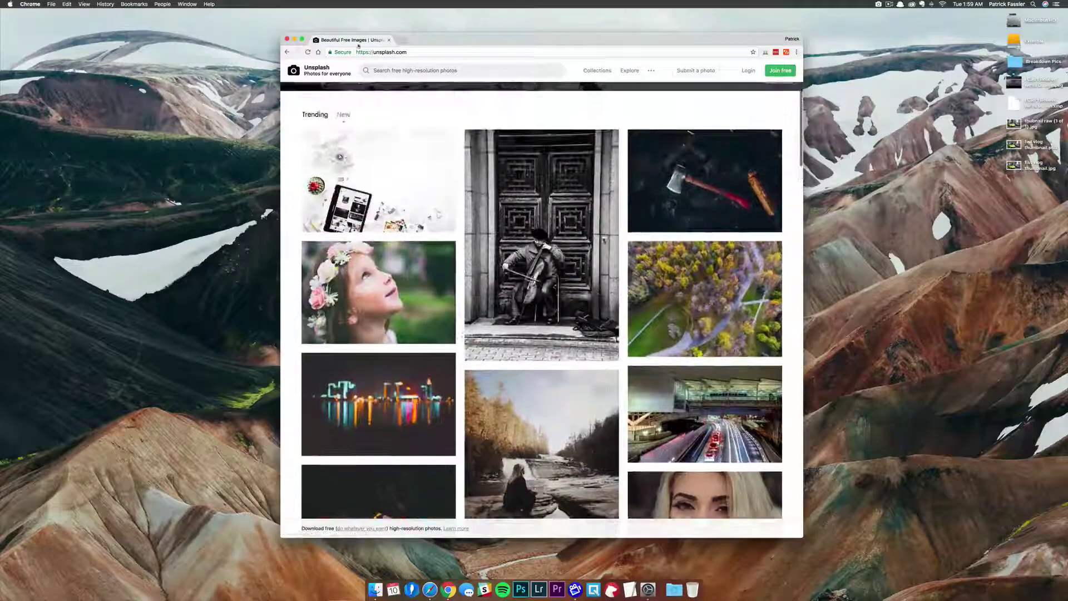
pyautogui.press('super+w')
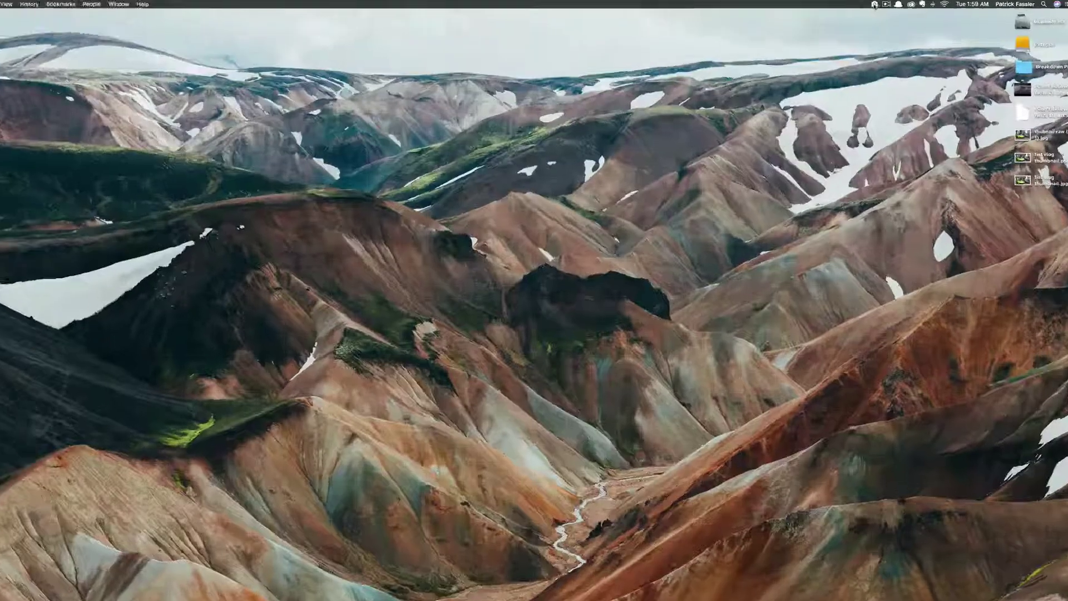
# - Load a new random photo in Unsplash Wallpapers and apply the sunset forest photo as wallpaper
pyautogui.click(878, 5)
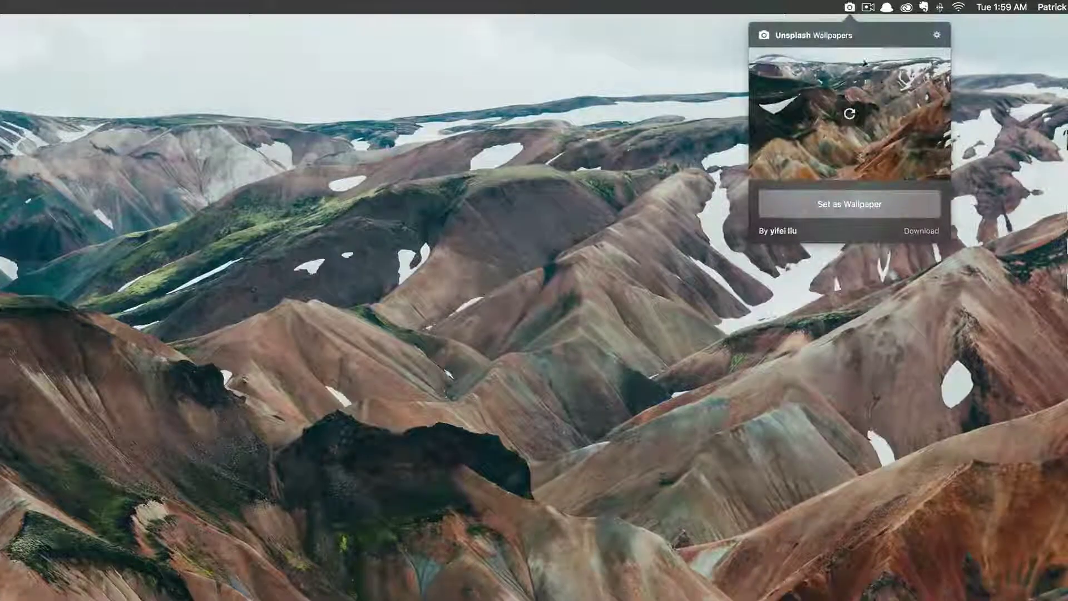
pyautogui.click(849, 114)
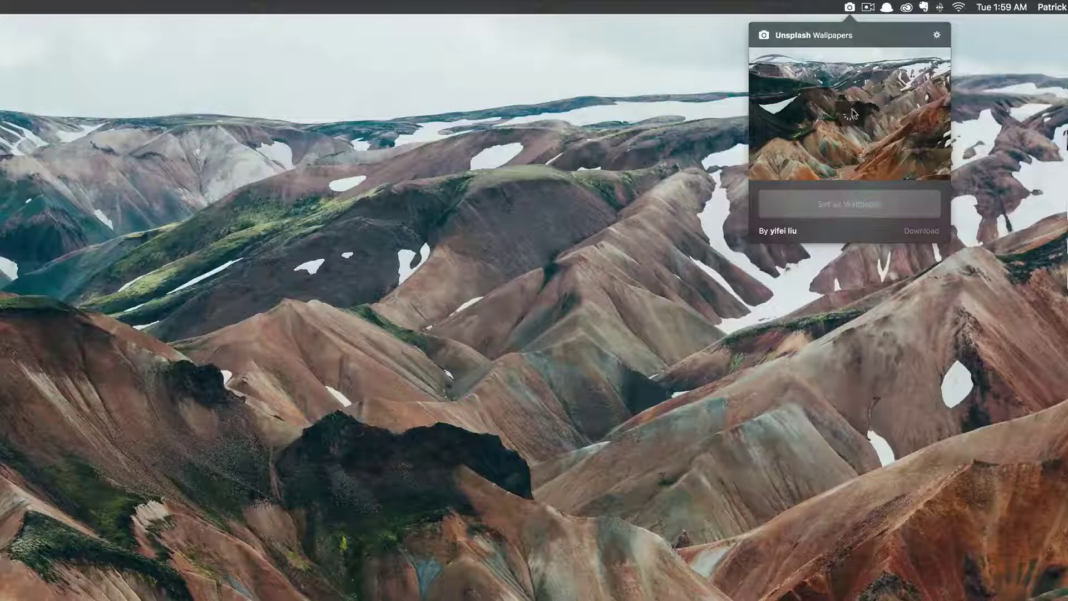
pyautogui.click(842, 200)
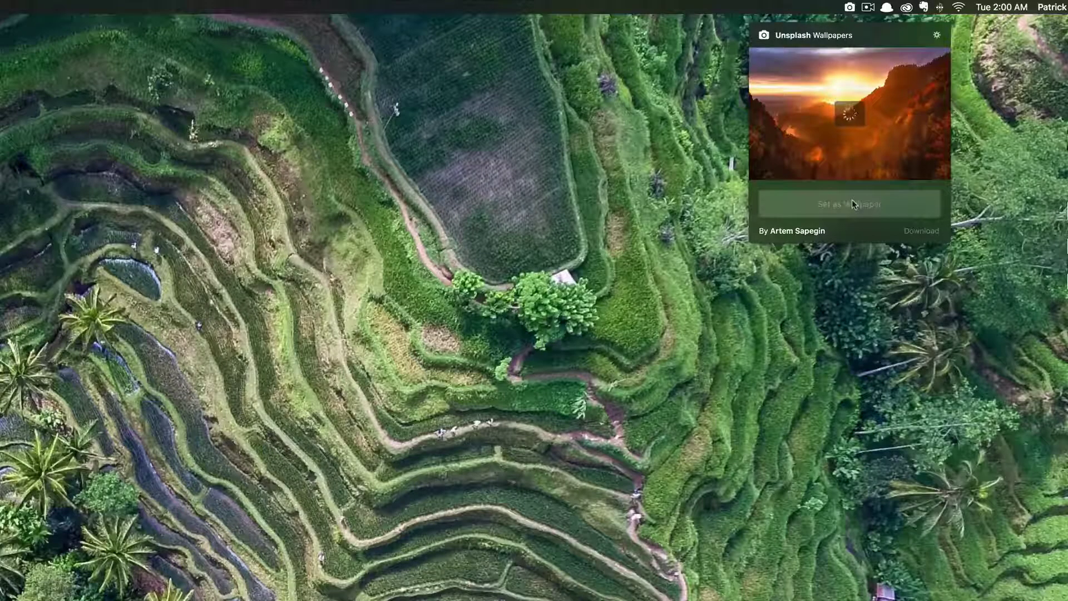
pyautogui.click(852, 204)
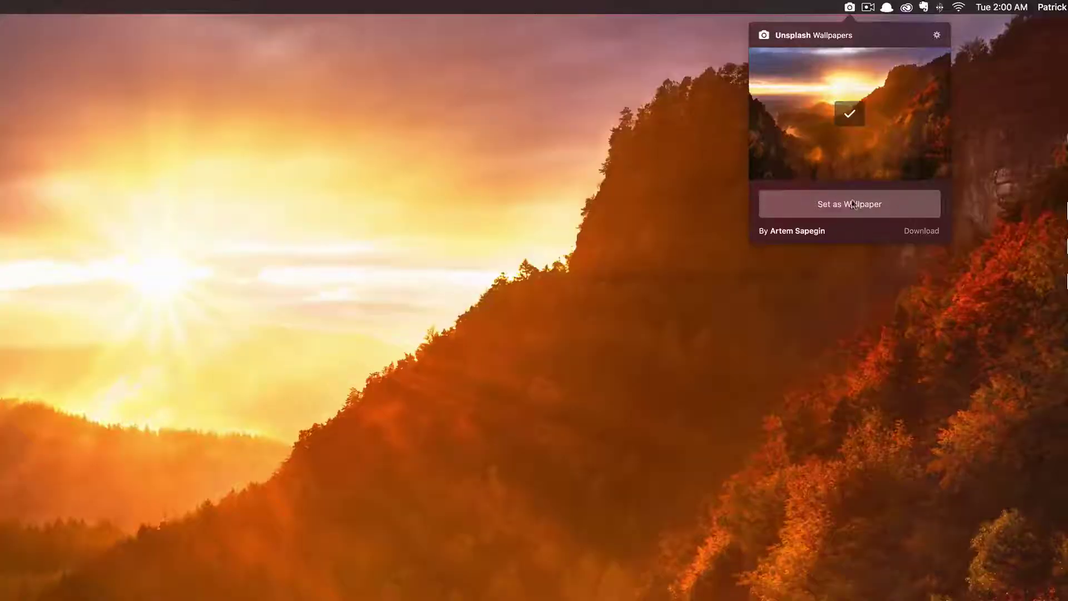
pyautogui.click(849, 7)
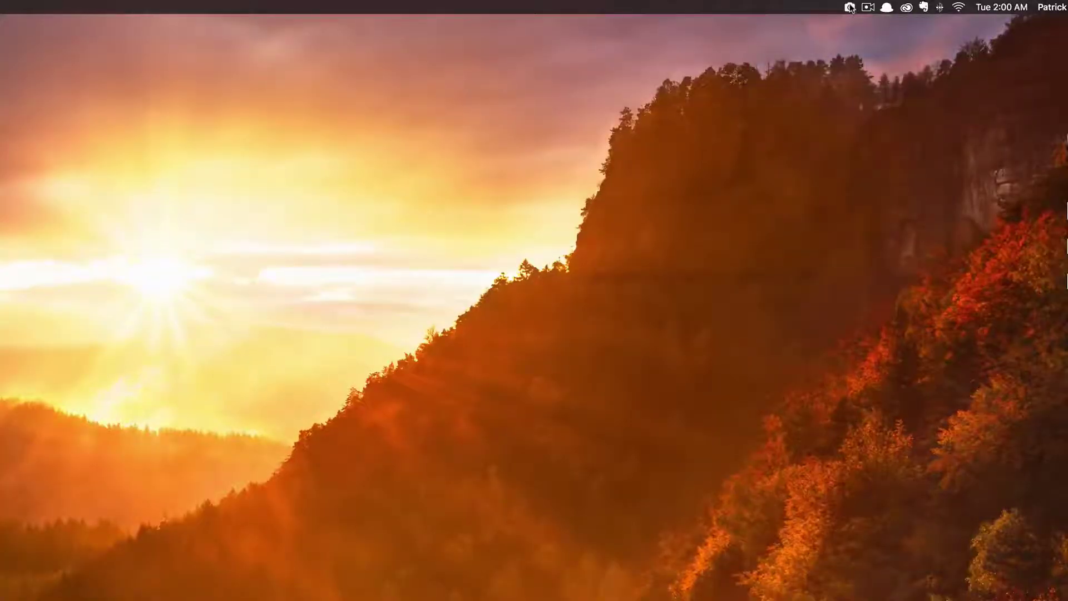
pyautogui.click(850, 7)
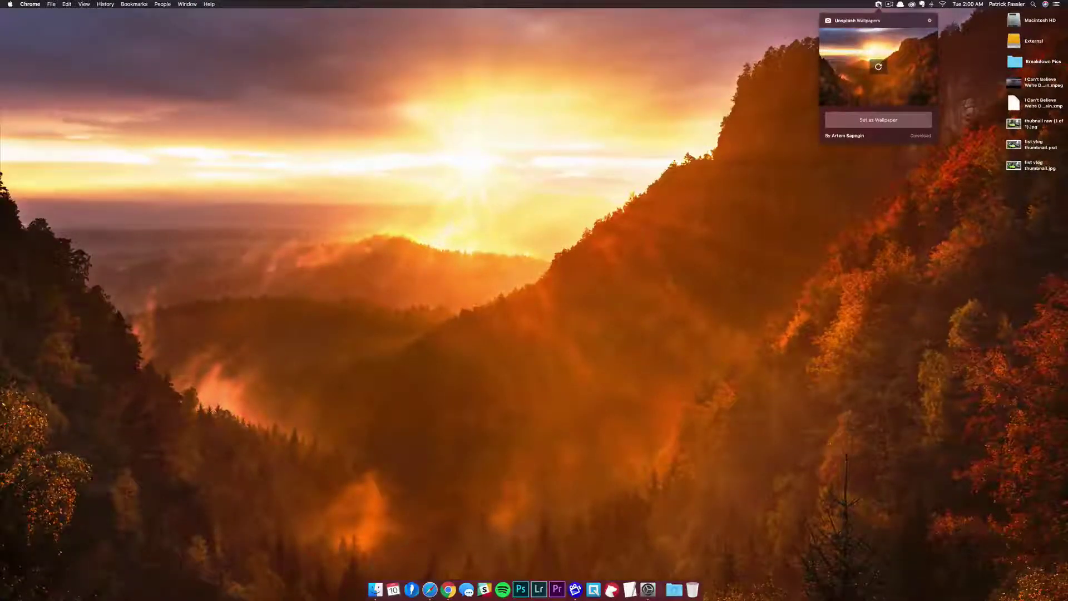
pyautogui.click(878, 5)
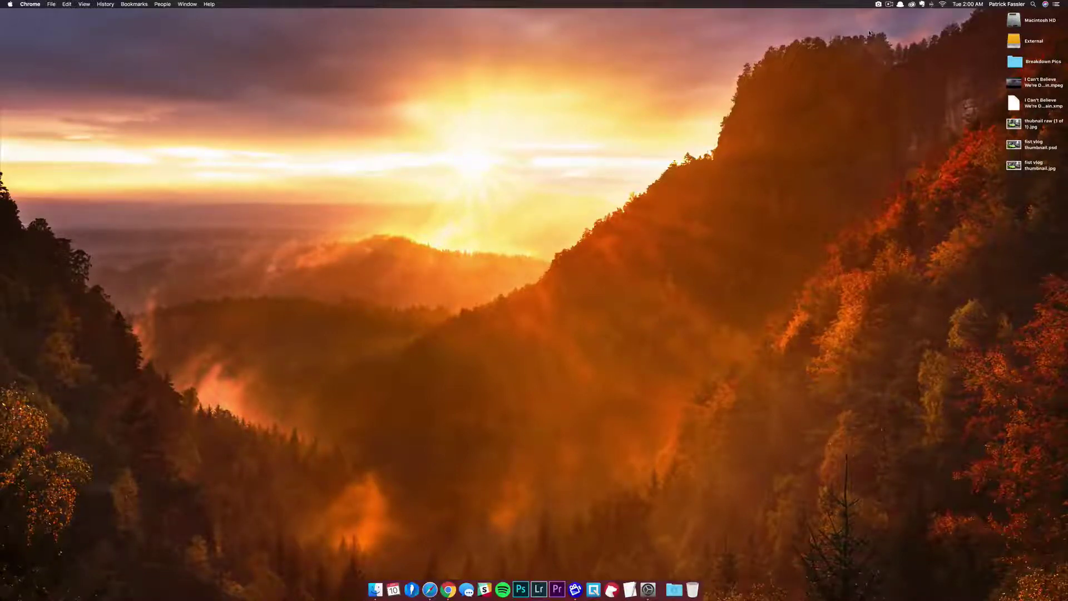
# - Download the sunset forest photo and show the new jpg in the Downloads stack
pyautogui.click(878, 4)
pyautogui.click(878, 3)
pyautogui.click(878, 3)
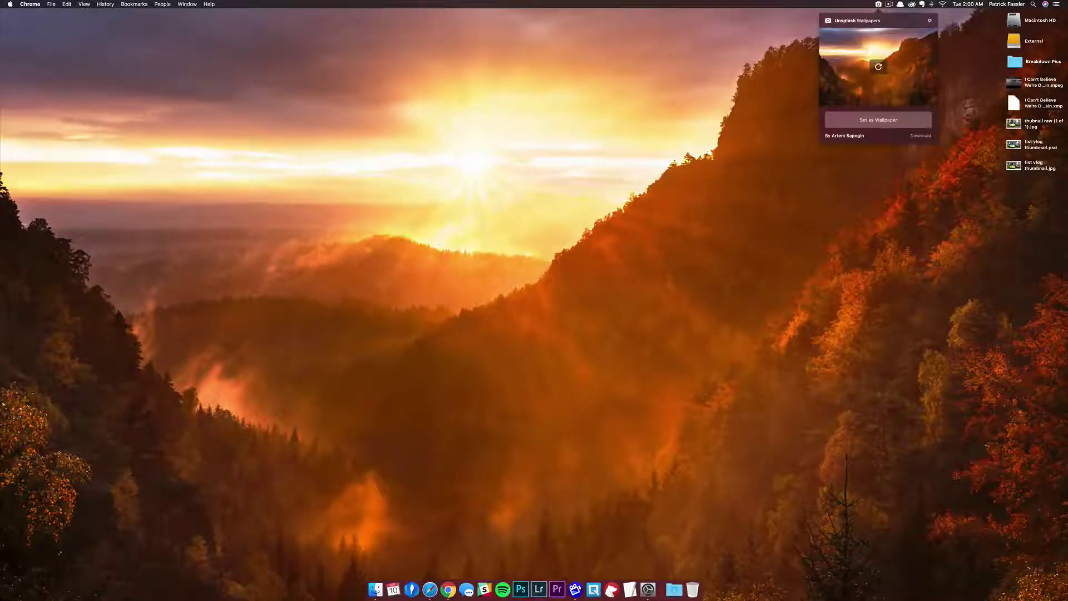
pyautogui.click(919, 136)
pyautogui.click(673, 589)
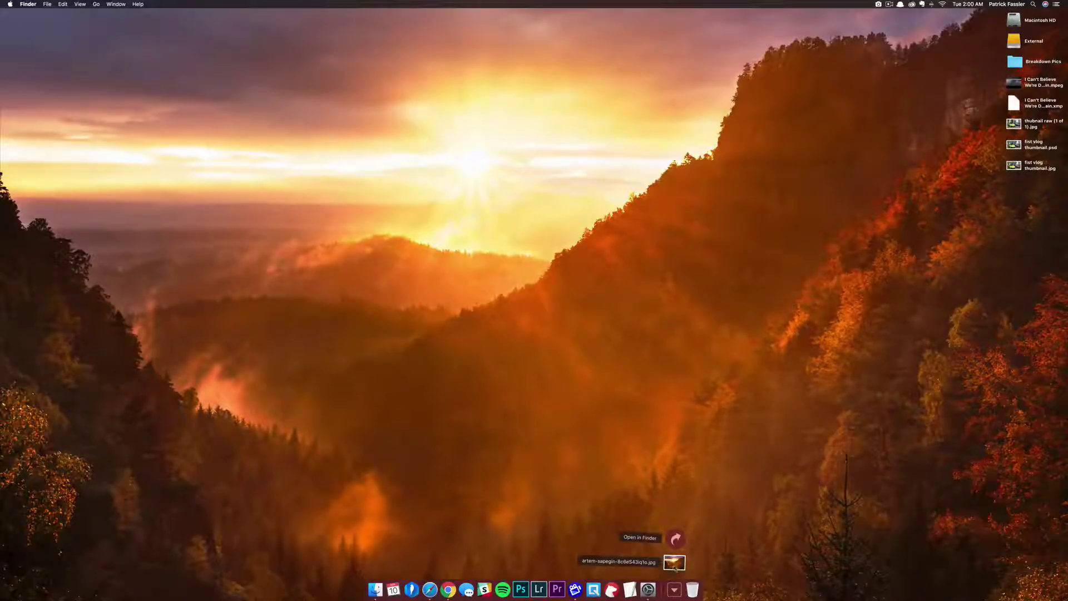
# - Place the downloaded jpg on the desktop and go to the /Library folder
pyautogui.moveTo(674, 563); pyautogui.dragTo(754, 287)
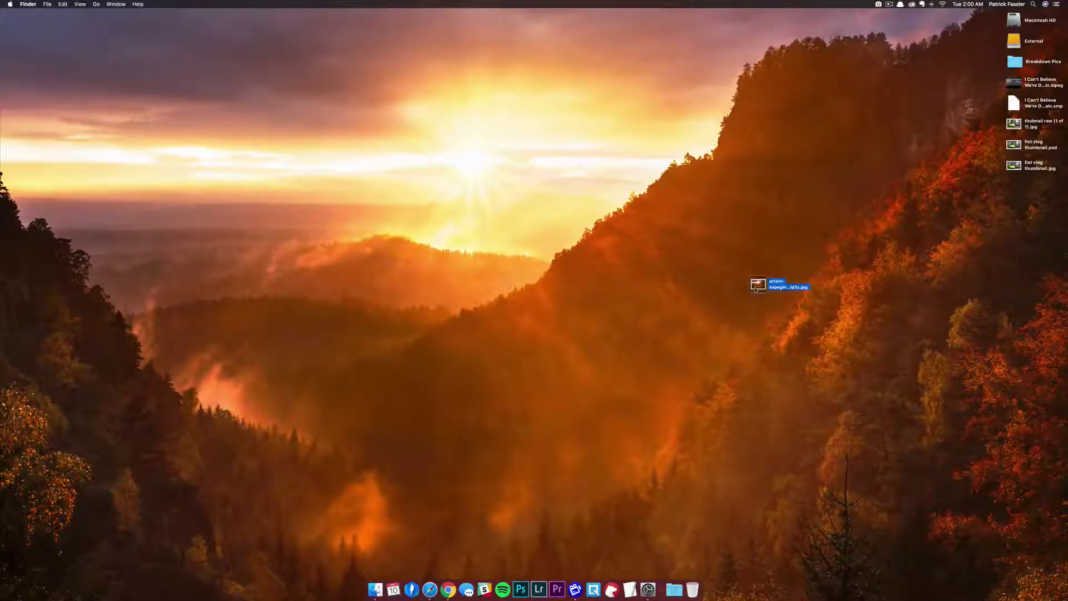
pyautogui.click(715, 305)
pyautogui.press('super+shift+g')
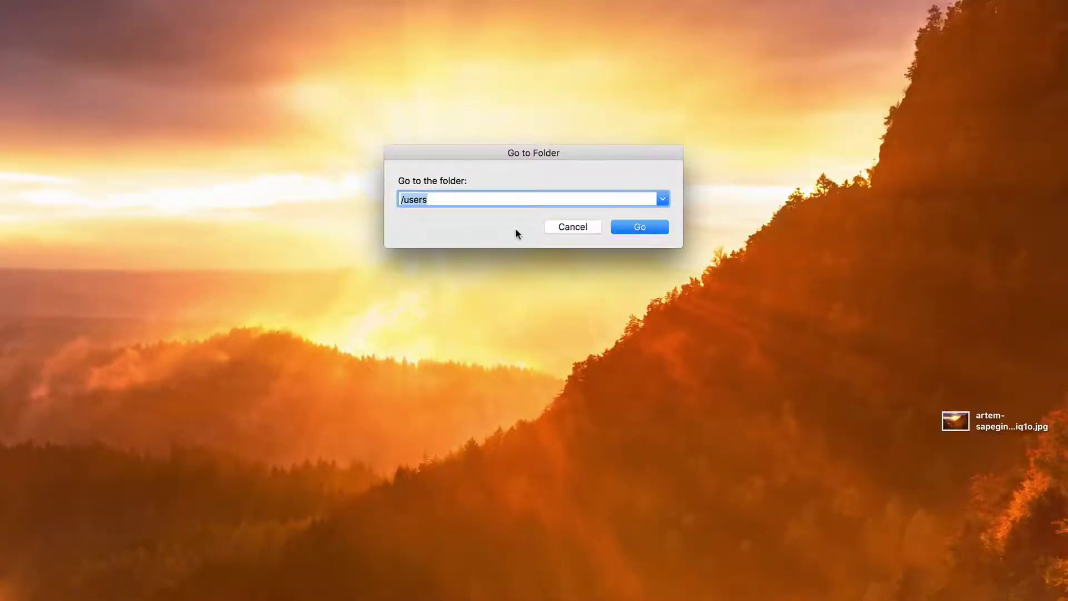
pyautogui.write('/L')
pyautogui.press('Return')
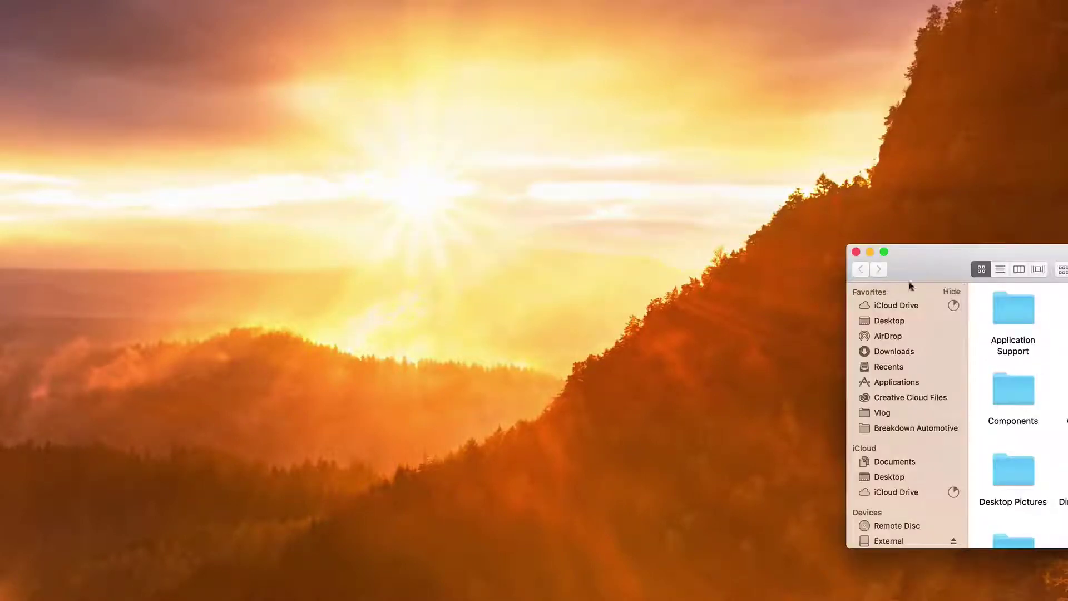
# - Centre the Library window and select the Desktop Pictures folder
pyautogui.moveTo(908, 283); pyautogui.dragTo(251, 217)
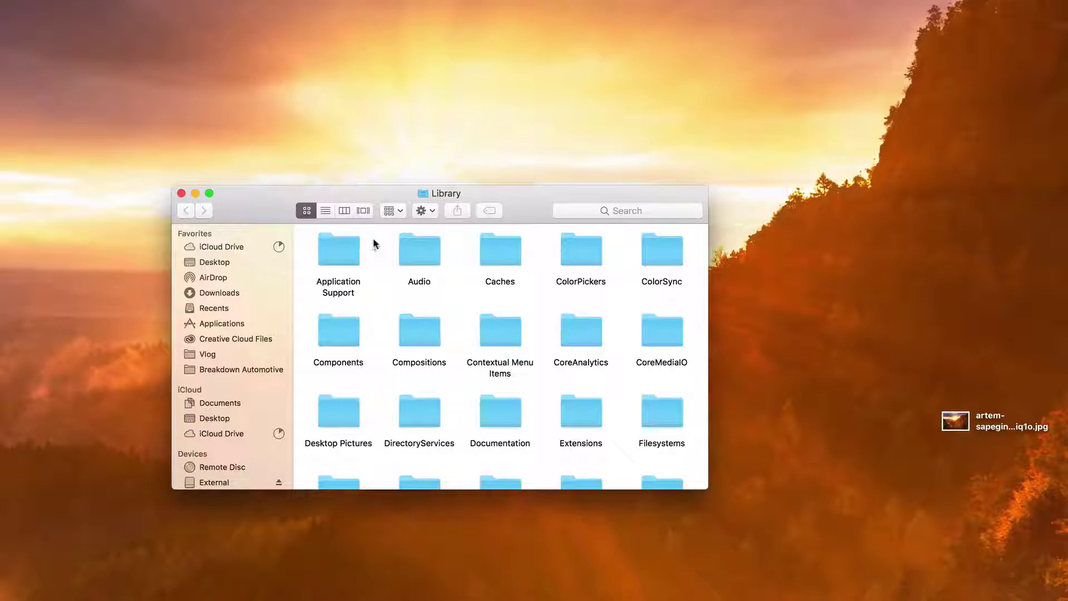
pyautogui.scroll(-5, 381, 255)
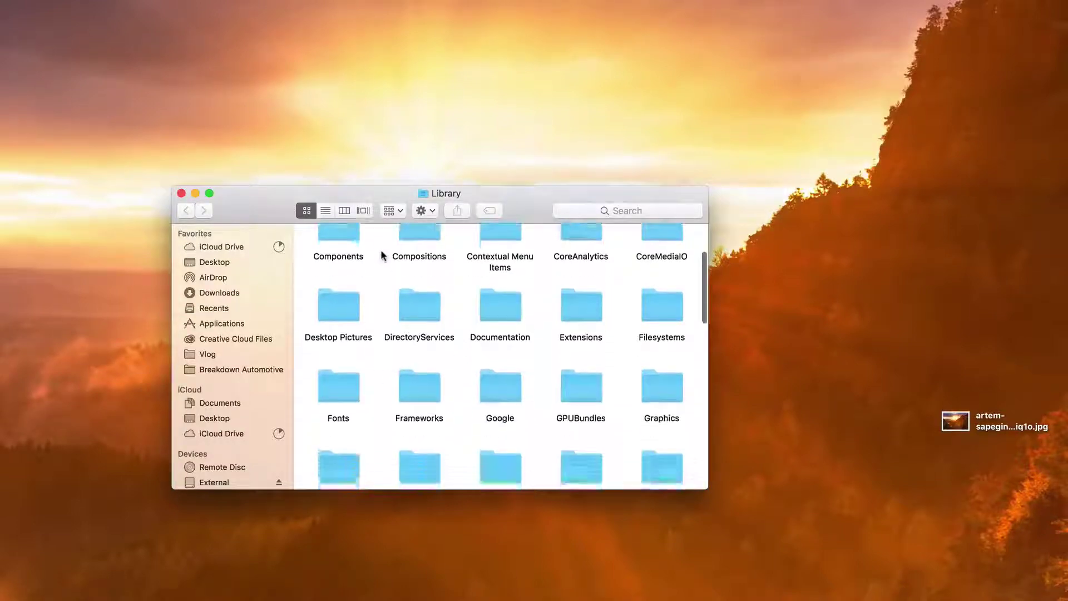
pyautogui.click(340, 301)
# - Open Desktop Pictures and rename the downloaded photo on the desktop to 'Fall'
pyautogui.doubleClick(339, 303)
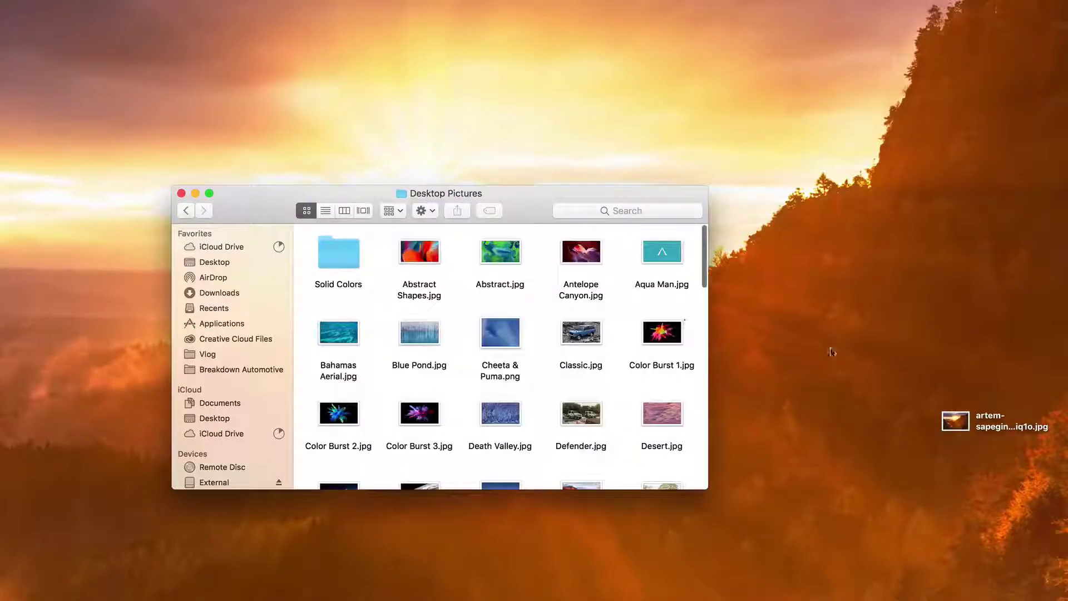
pyautogui.moveTo(955, 419); pyautogui.dragTo(927, 355)
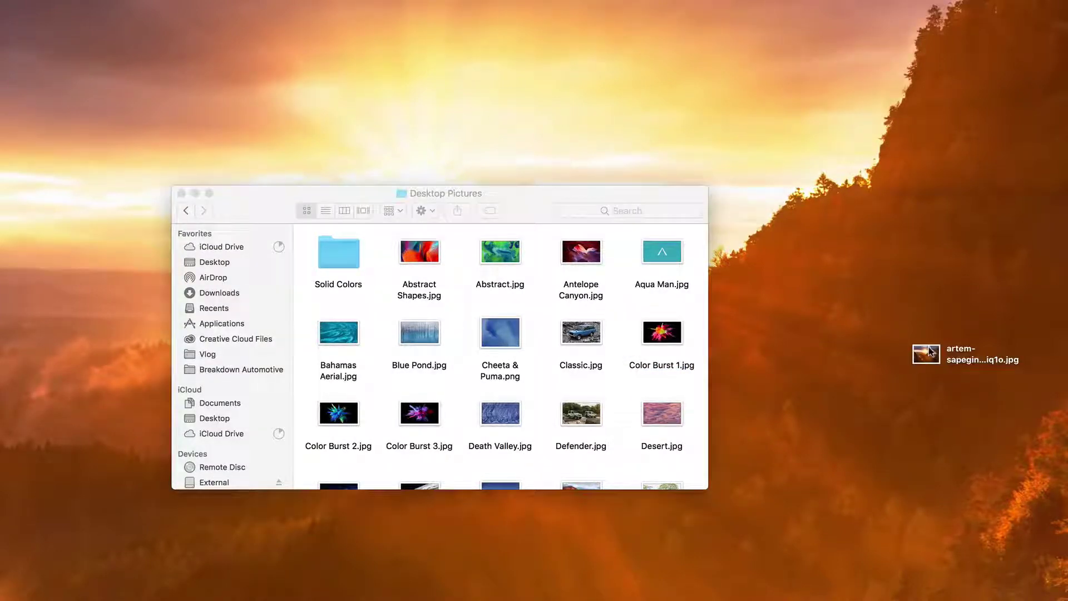
pyautogui.moveTo(907, 316); pyautogui.dragTo(979, 391)
pyautogui.click(976, 389)
pyautogui.click(915, 359)
pyautogui.press('Return')
pyautogui.write('Fall')
pyautogui.press('Return')
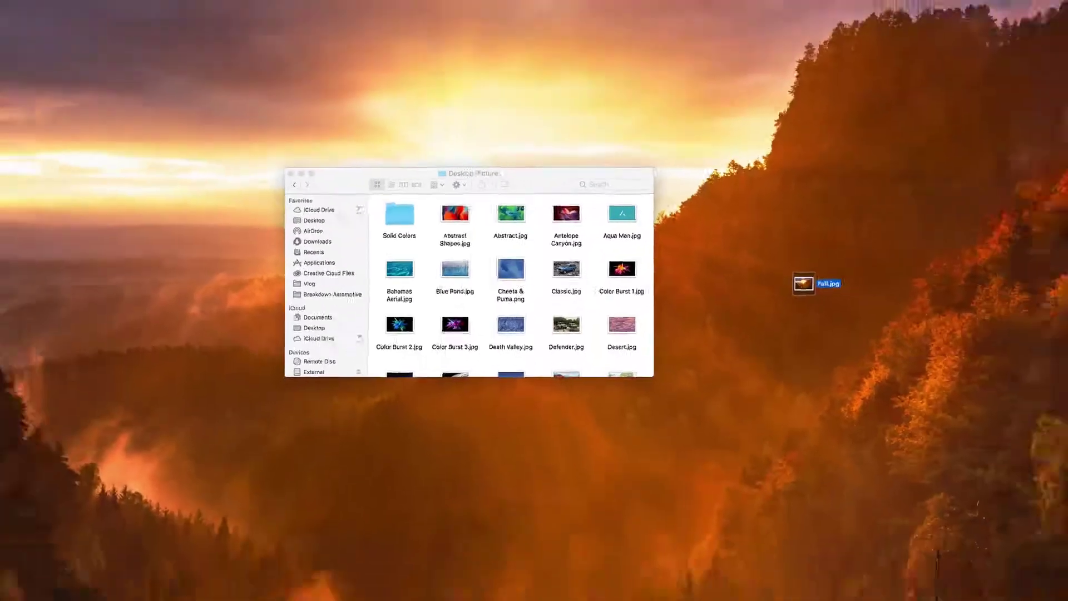
# - Move Fall.jpg into Desktop Pictures, authenticating with the administrator password
pyautogui.moveTo(804, 283); pyautogui.dragTo(576, 293)
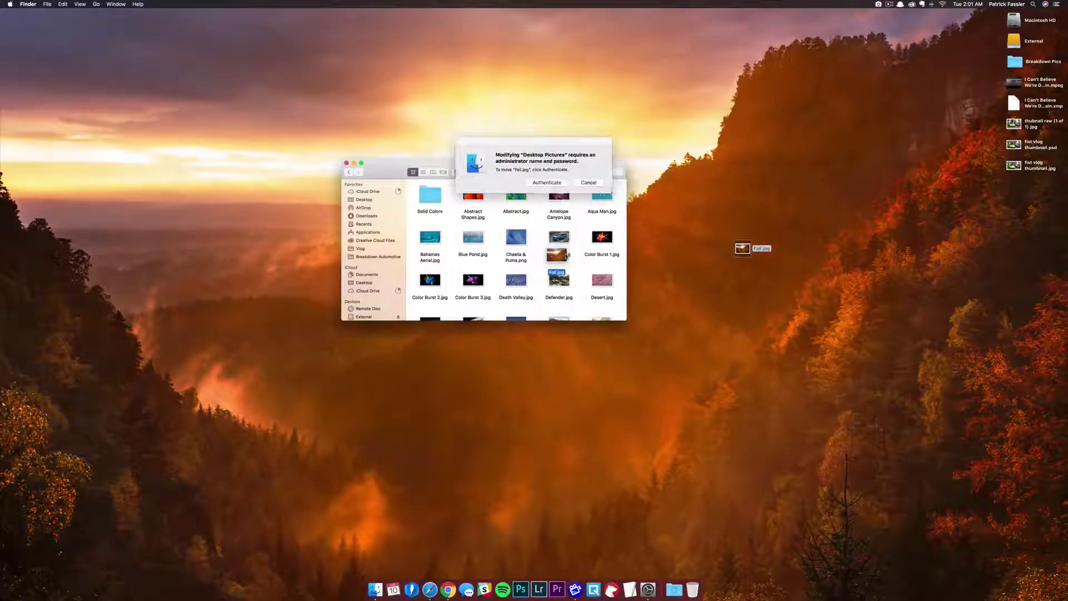
pyautogui.click(547, 183)
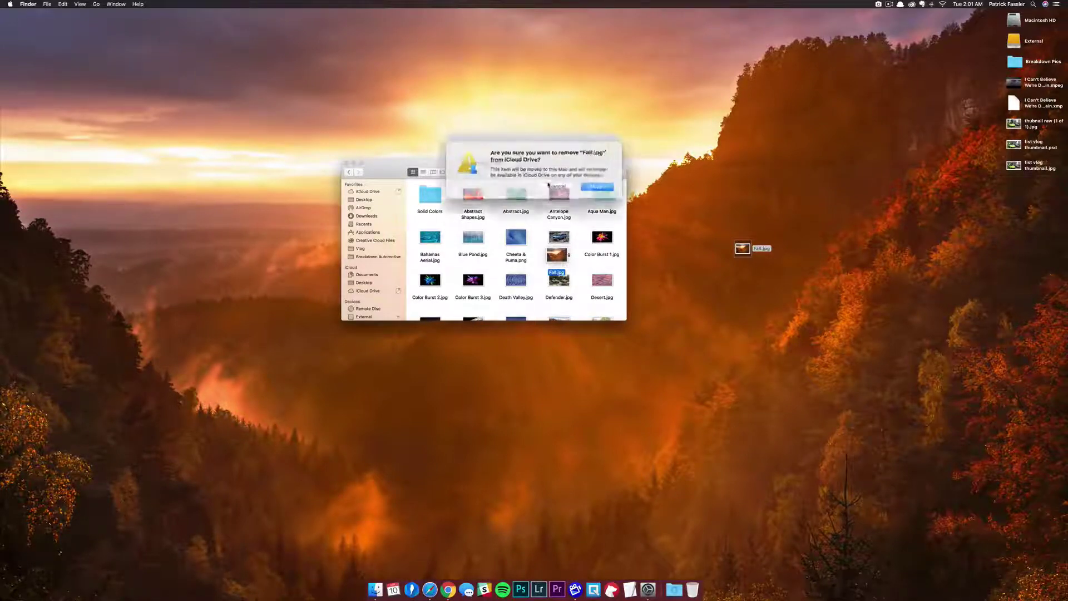
pyautogui.click(590, 184)
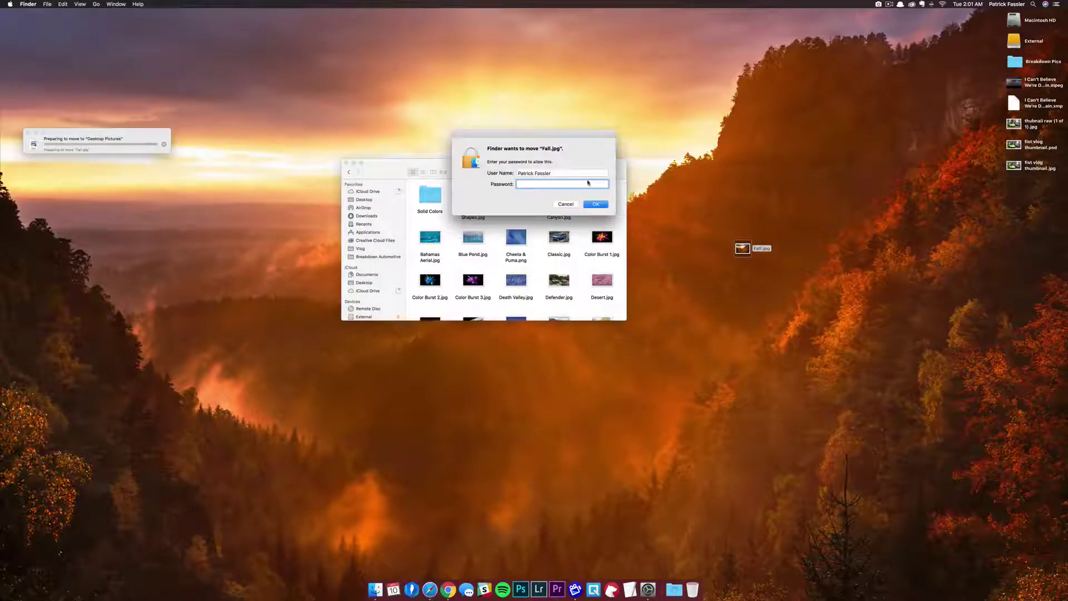
pyautogui.write('*')
pyautogui.press('Return')
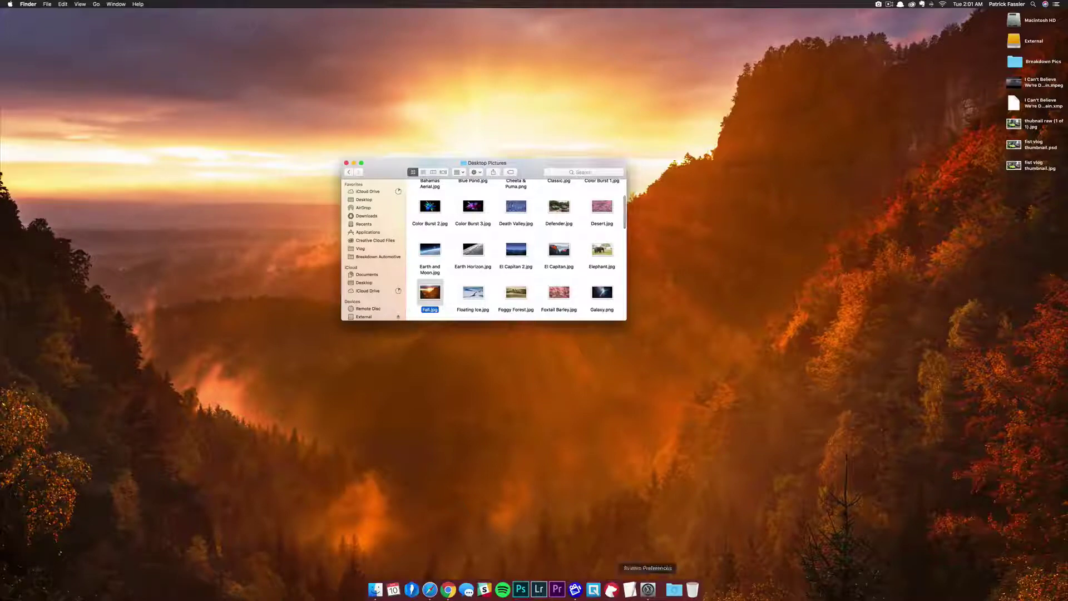
# - In Desktop & Screen Saver, choose the Fall sunset image from Desktop Pictures as the wallpaper
pyautogui.click(648, 590)
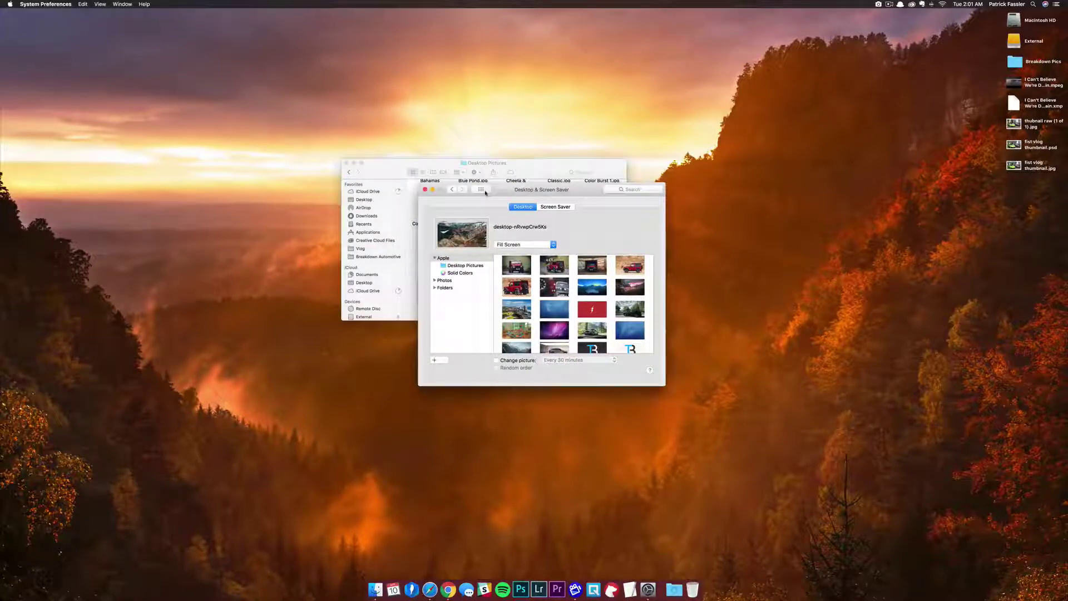
pyautogui.click(483, 190)
pyautogui.click(426, 189)
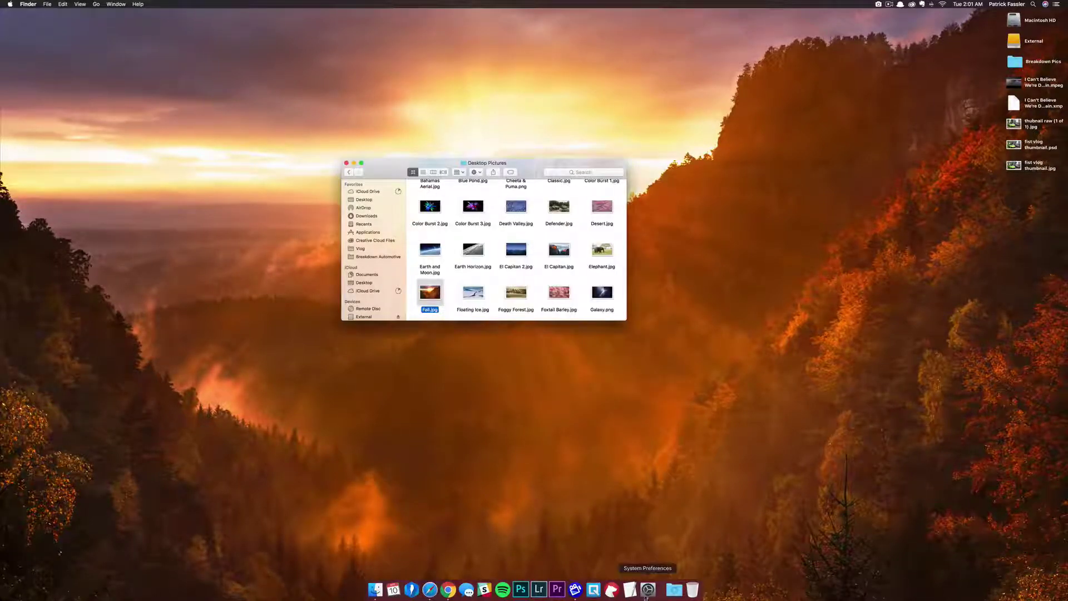
pyautogui.click(646, 591)
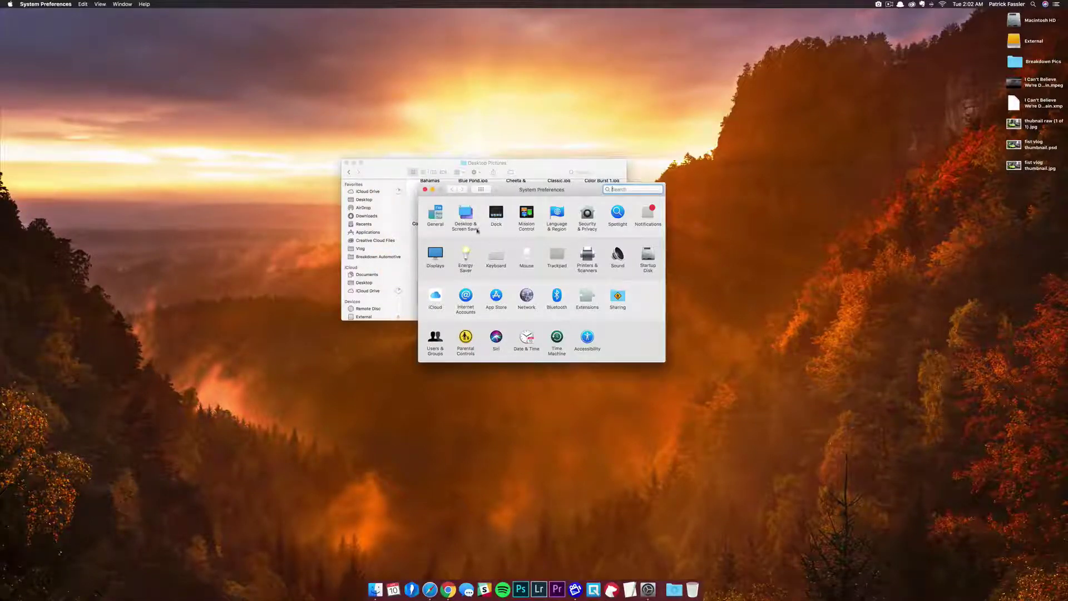
pyautogui.click(466, 215)
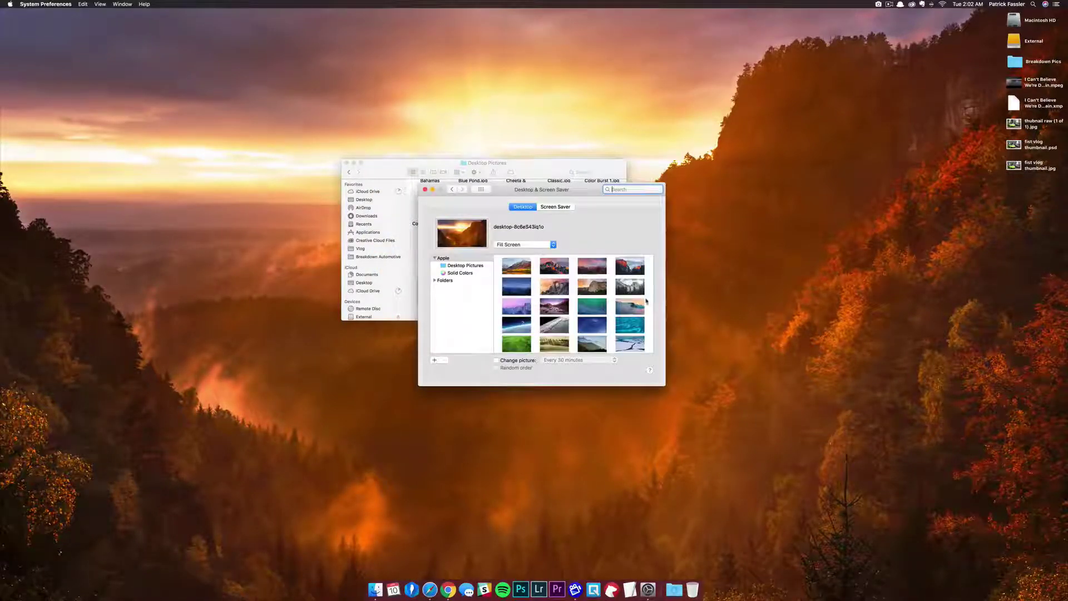
pyautogui.scroll(-3, 629, 301)
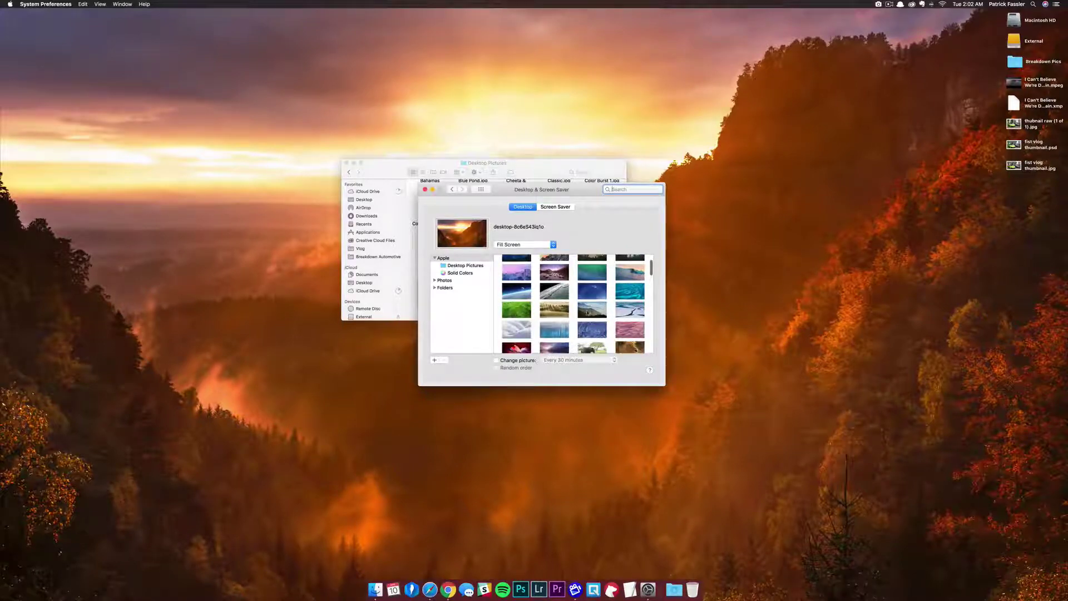
pyautogui.scroll(-5, 587, 312)
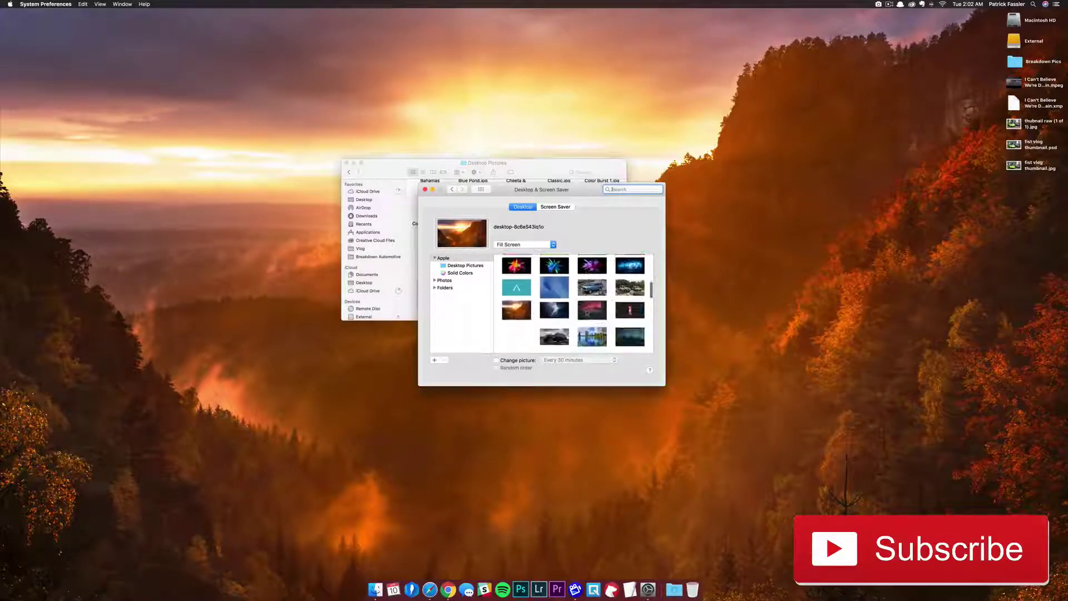
pyautogui.click(517, 313)
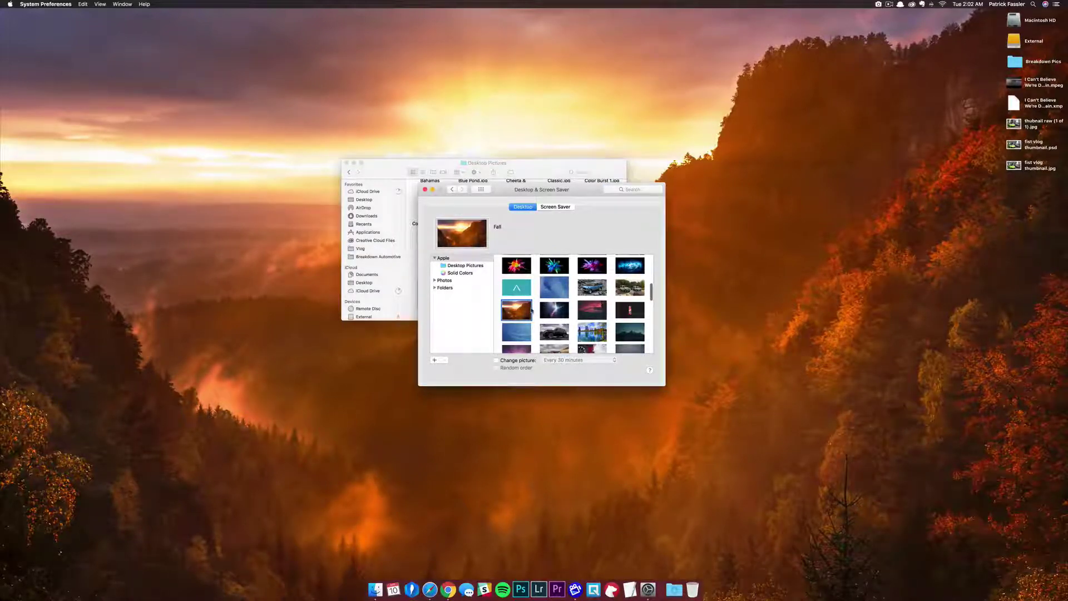
pyautogui.scroll(-1, 532, 310)
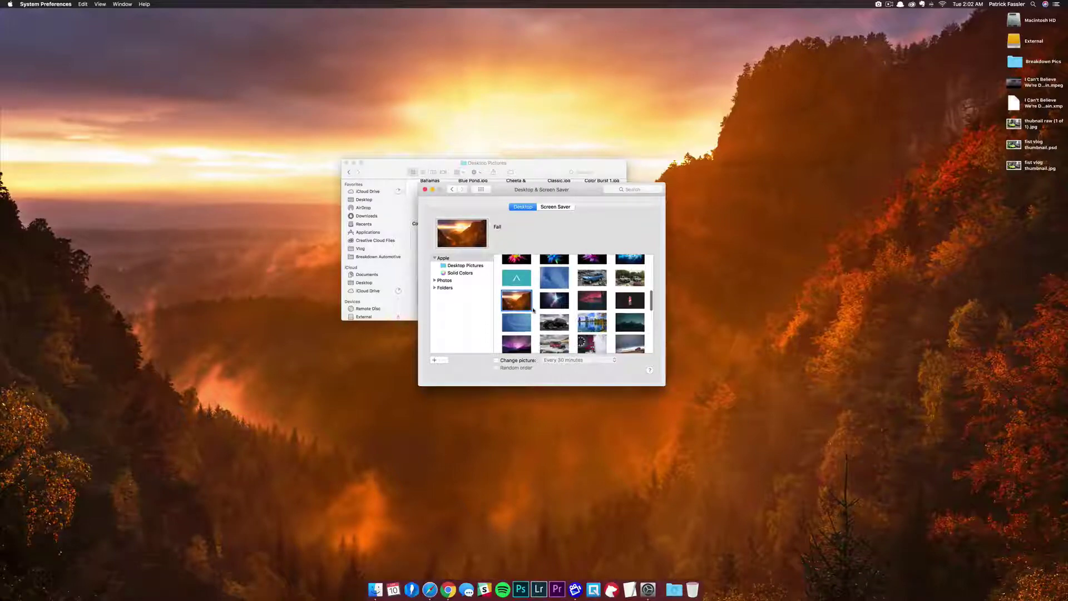